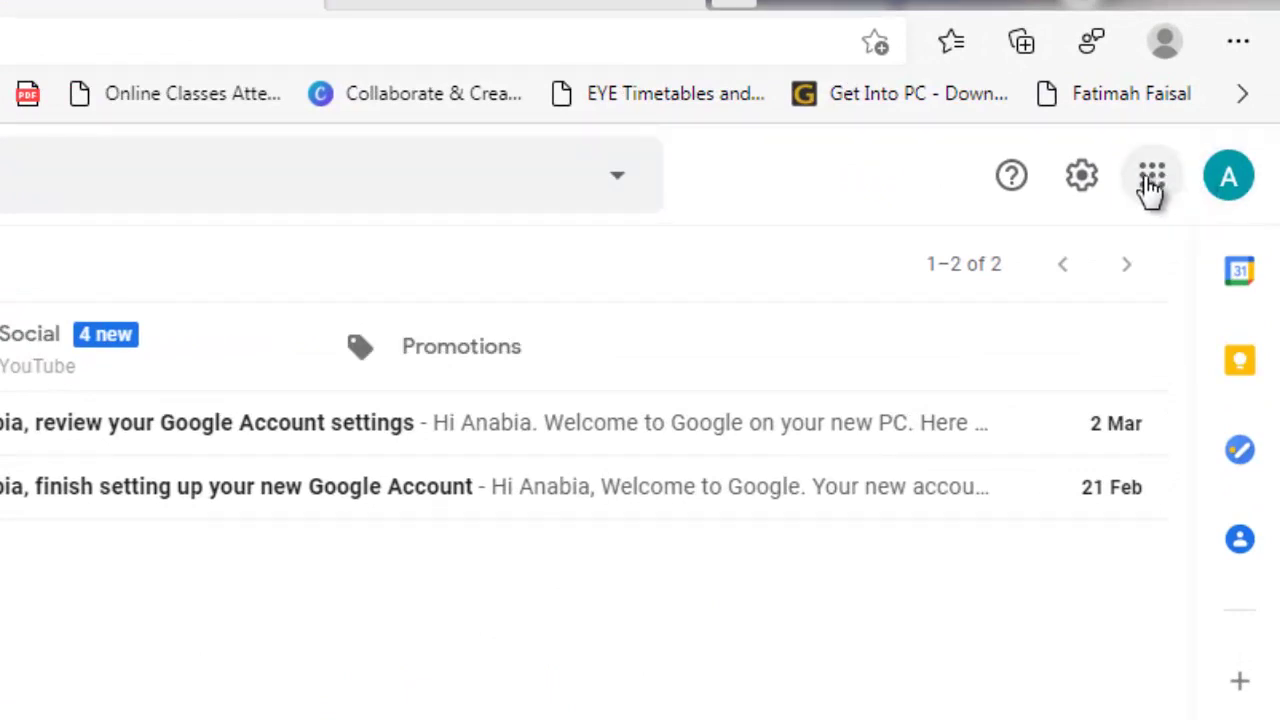
Step: Switch from Gmail to Google Drive and create a folder named "Softwares for my Colleagues 2021" in My Drive
left_click(1151, 180)
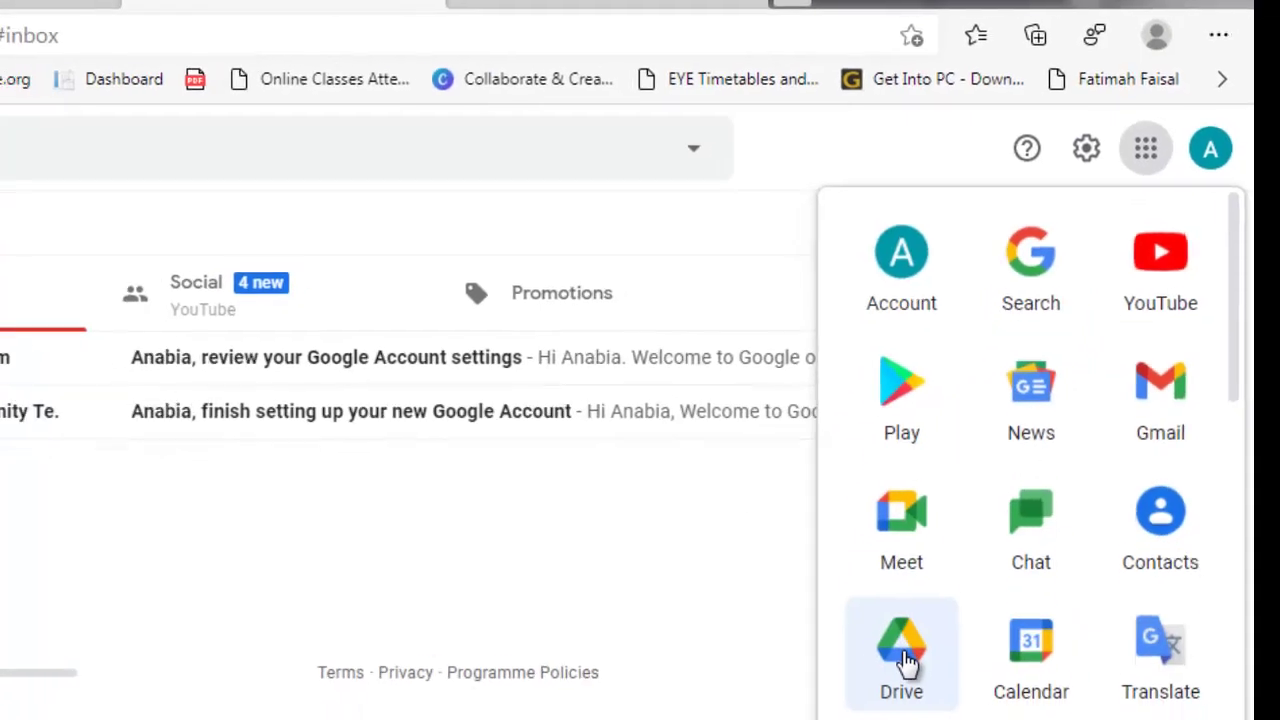
left_click(905, 655)
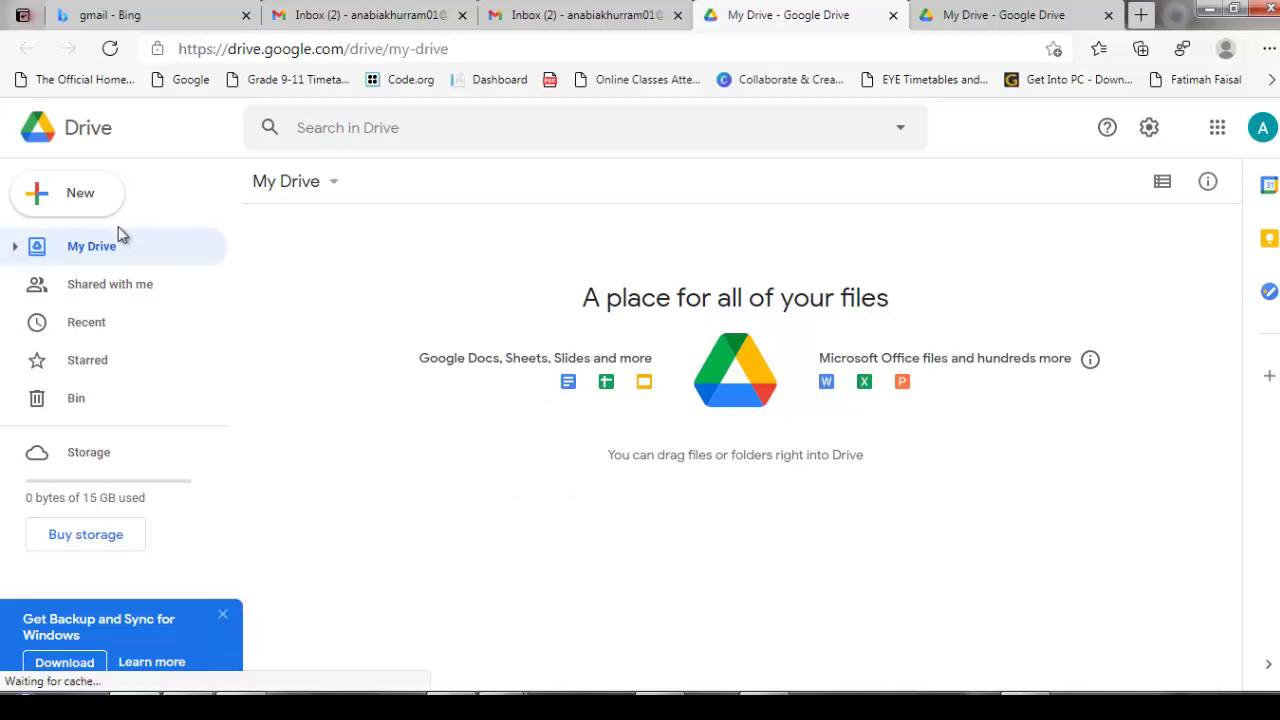
left_click(58, 207)
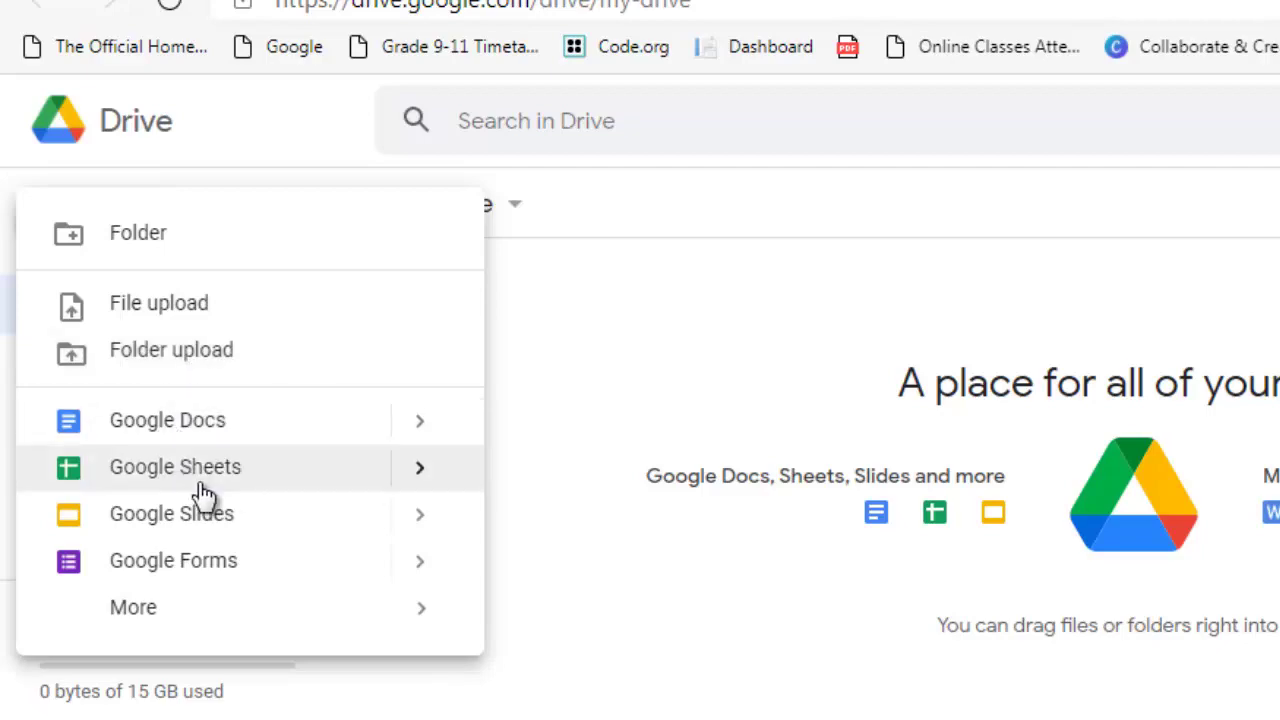
mouse_move(380, 614)
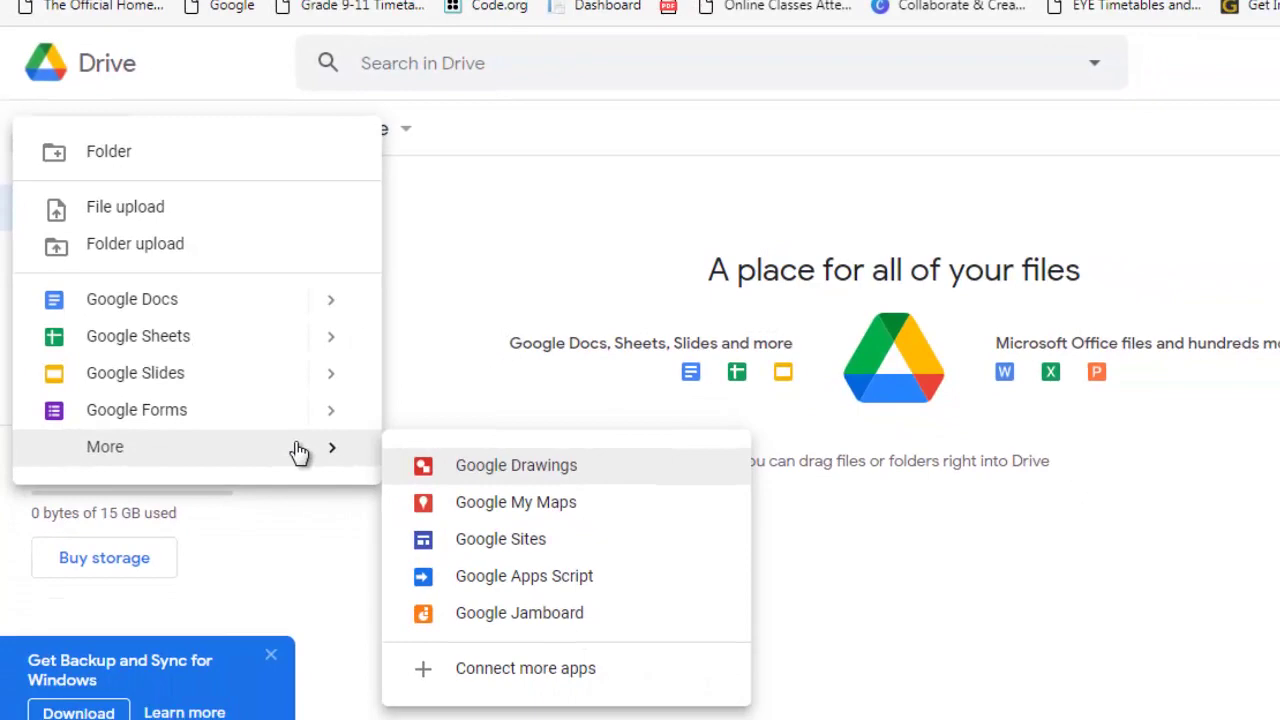
left_click(100, 157)
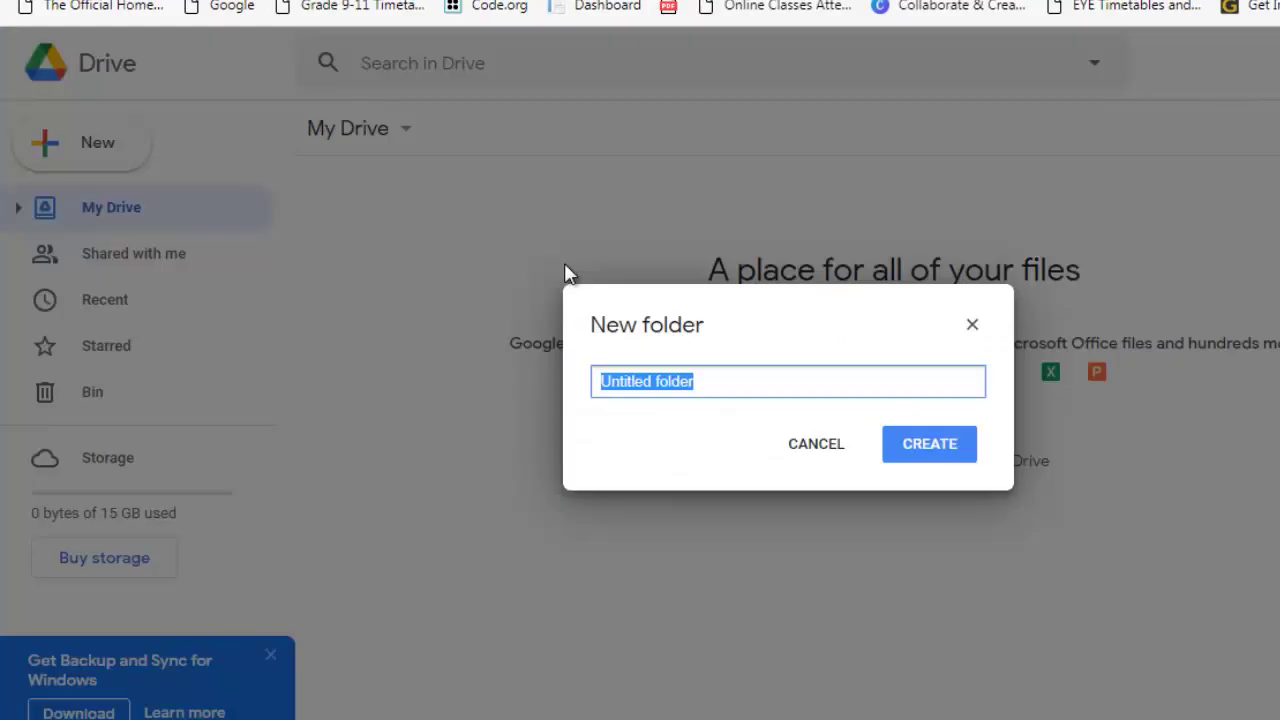
type("Softwae")
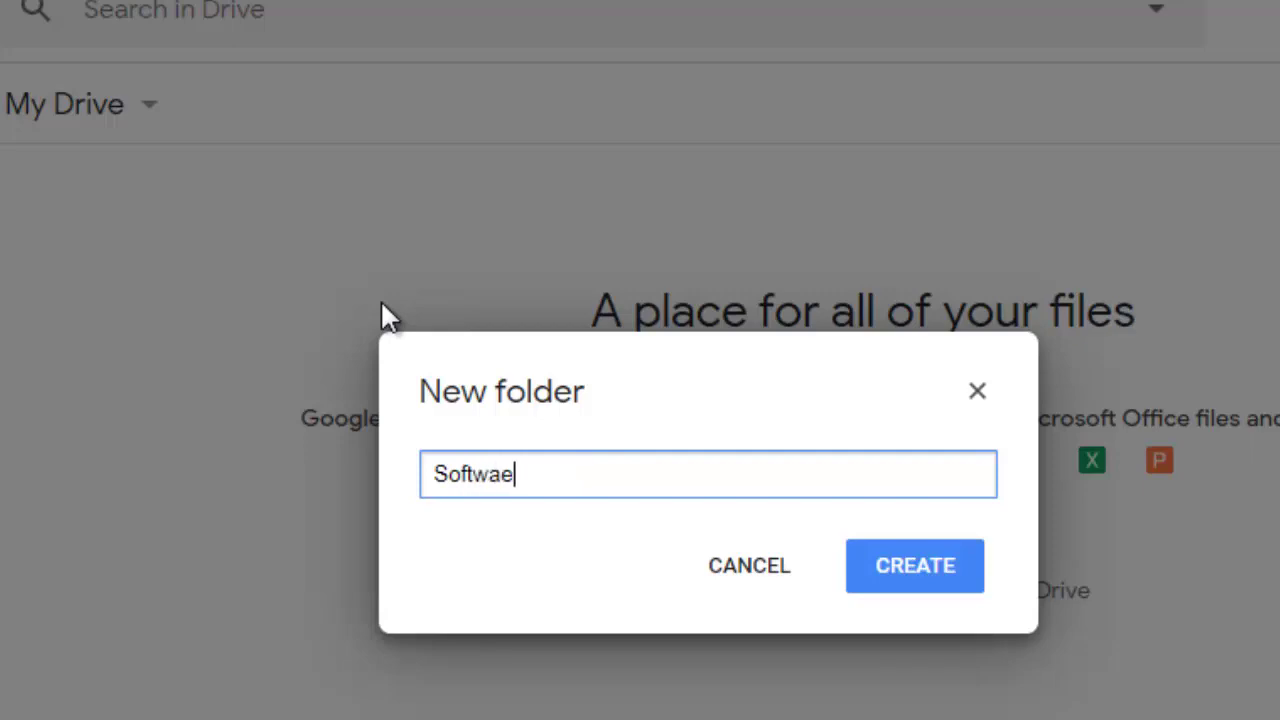
key("BackSpace")
type("res for my")
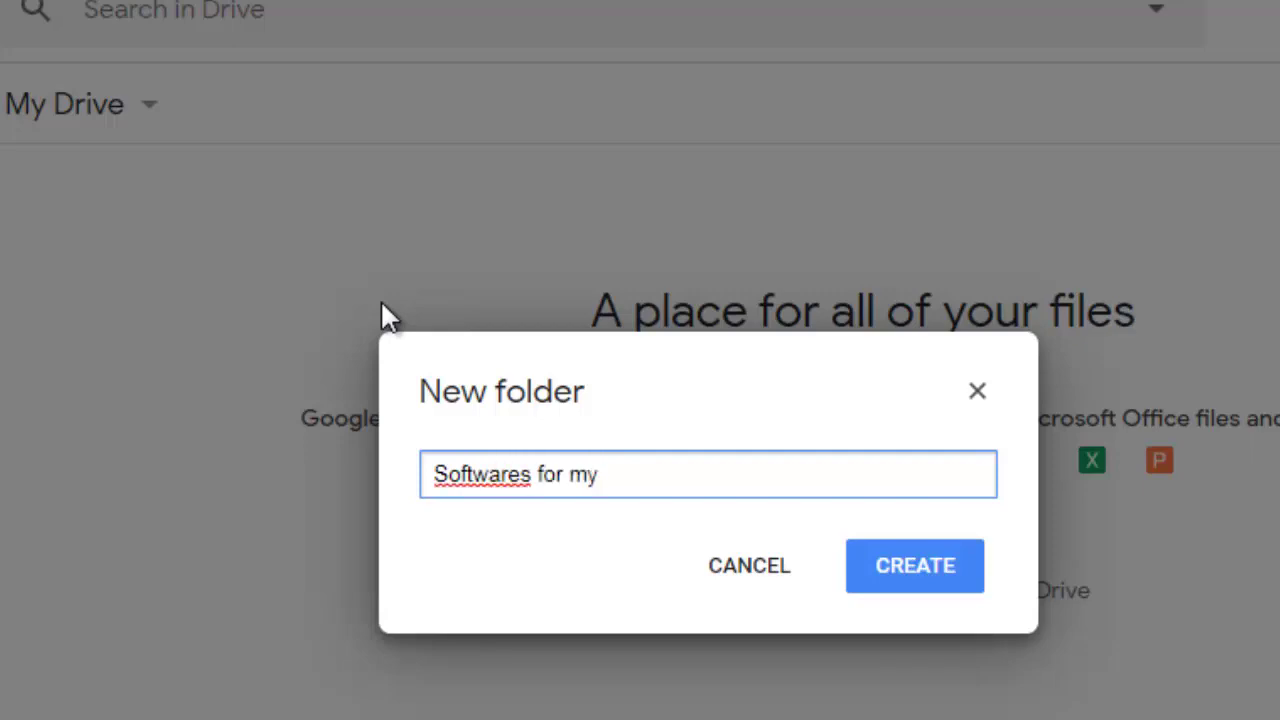
type(" Colleagues ")
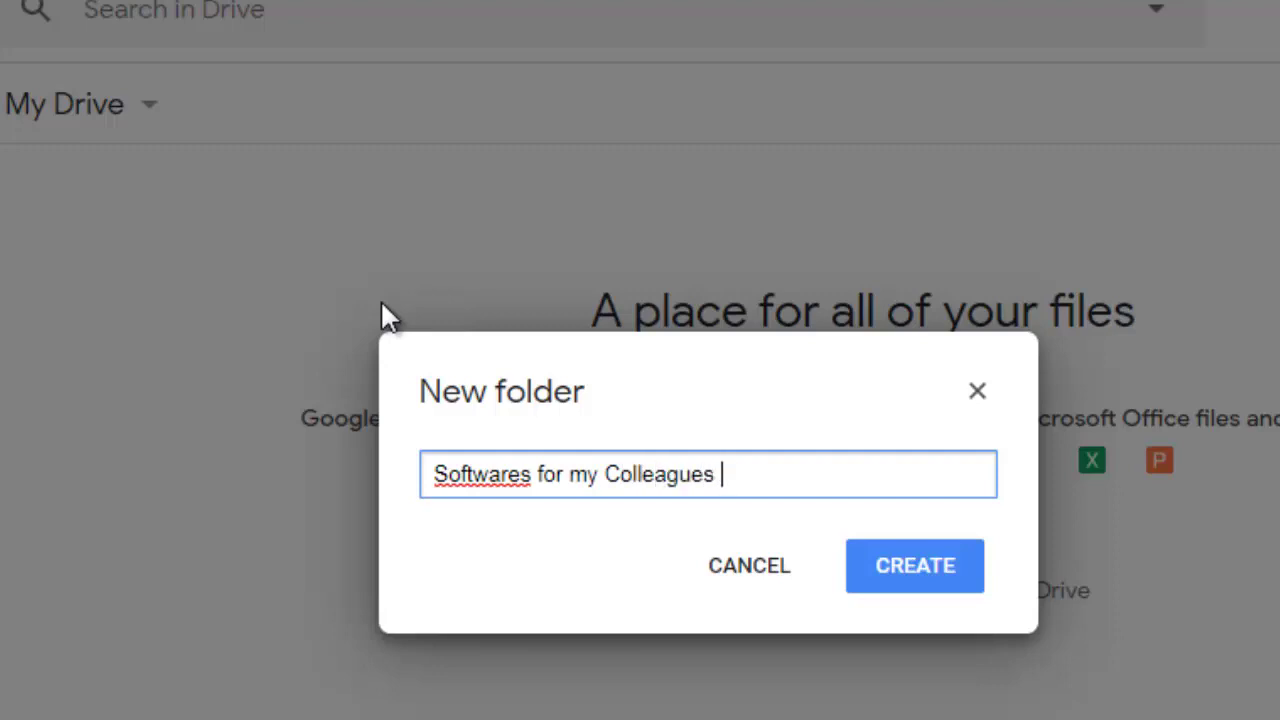
type("2021")
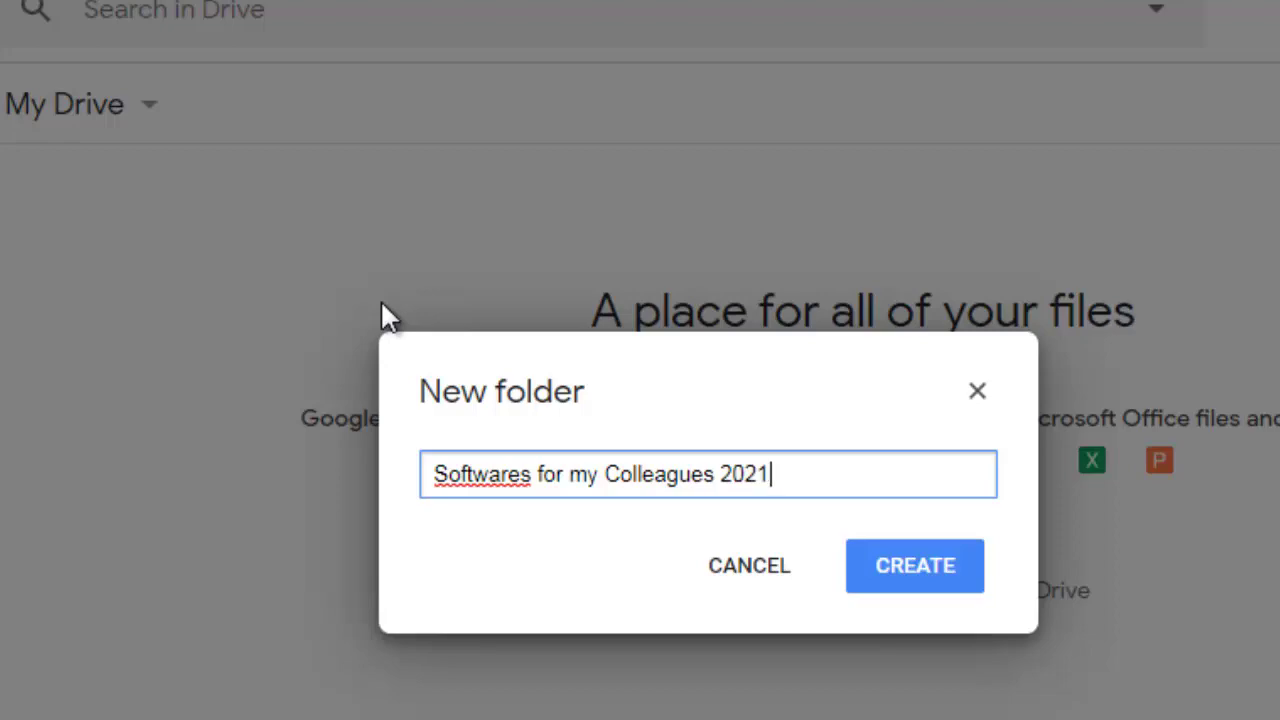
left_click(930, 564)
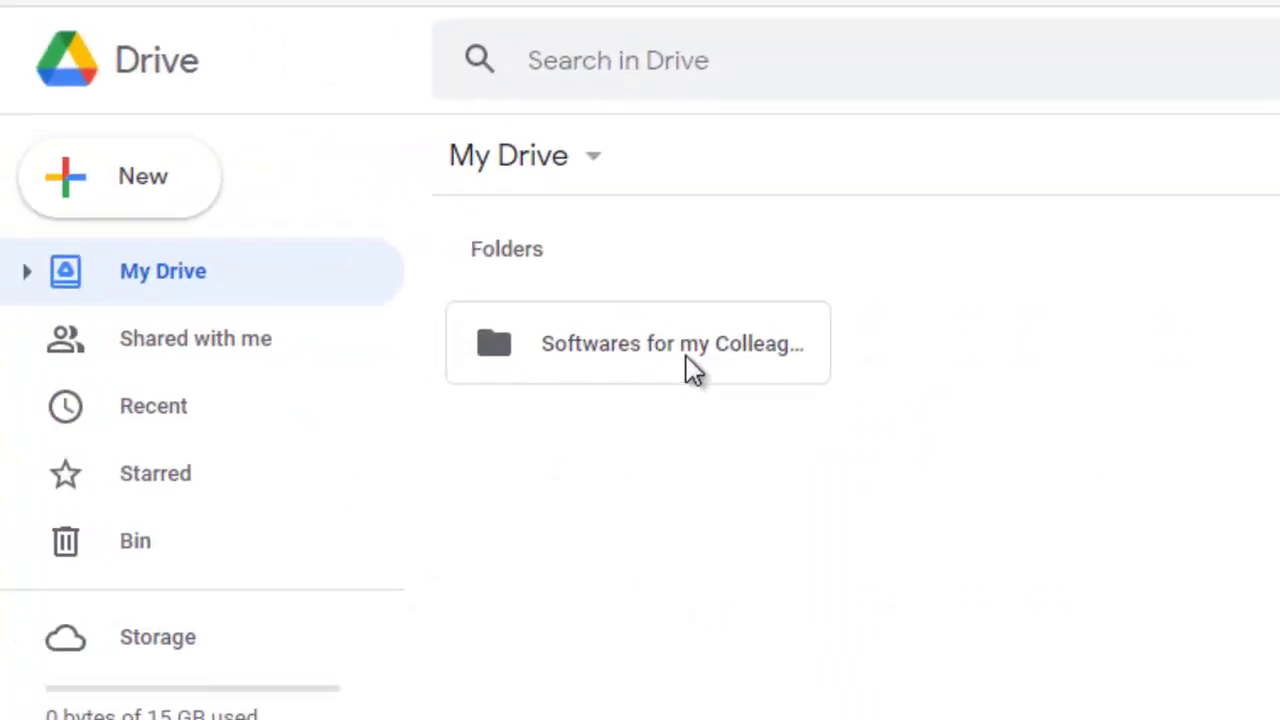
Step: Open the new folder and upload PowerISO.rar into it from the softwares folder on Local Disk (E:)
left_click(693, 370)
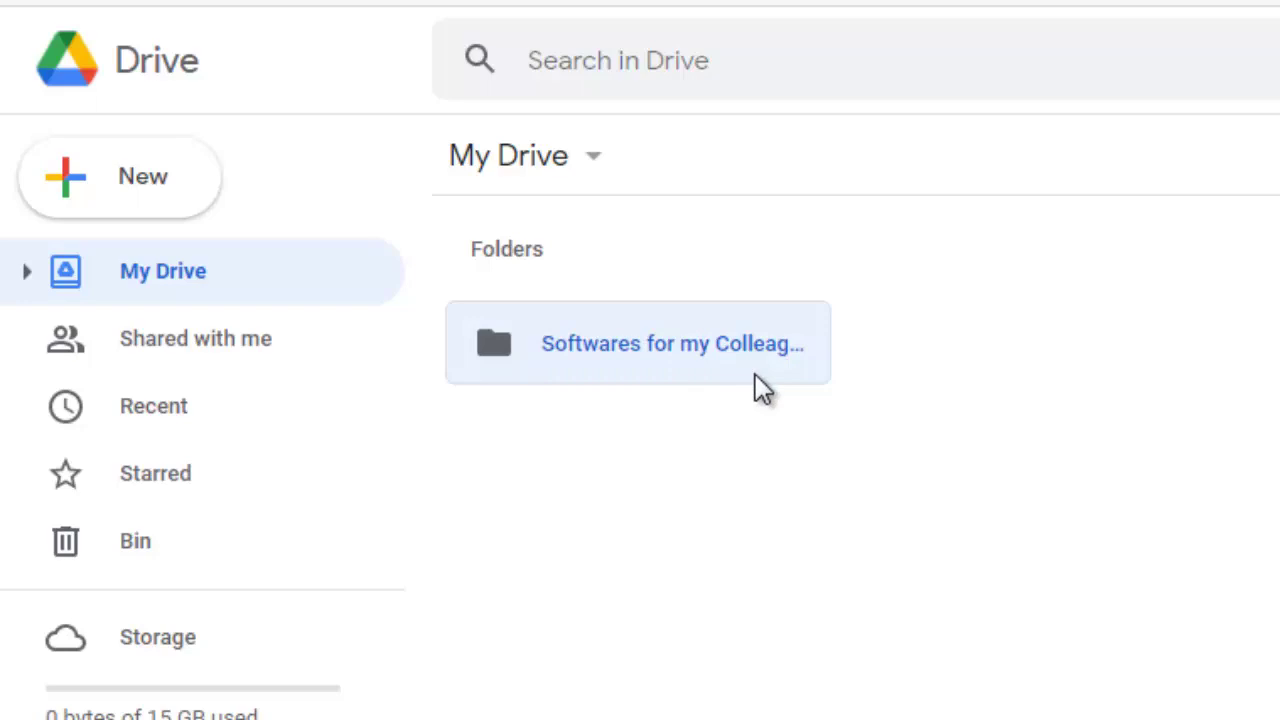
double_click(713, 347)
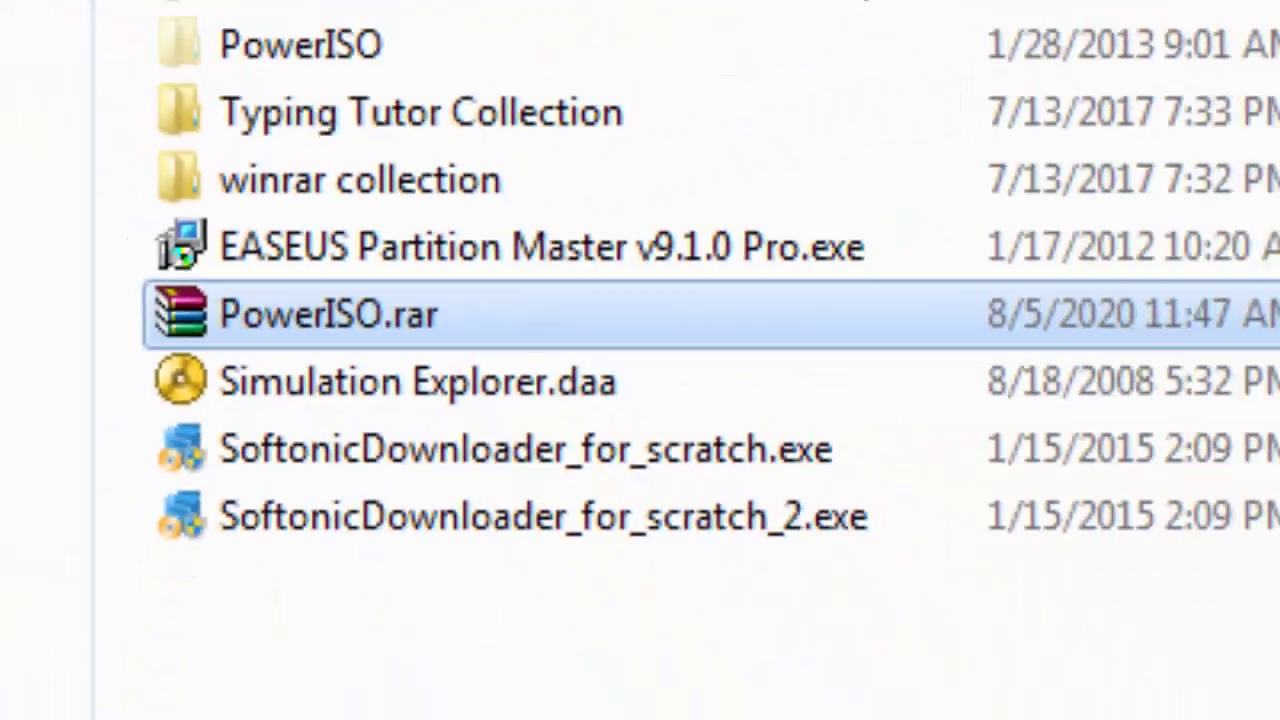
left_click_drag(265, 256, 523, 515)
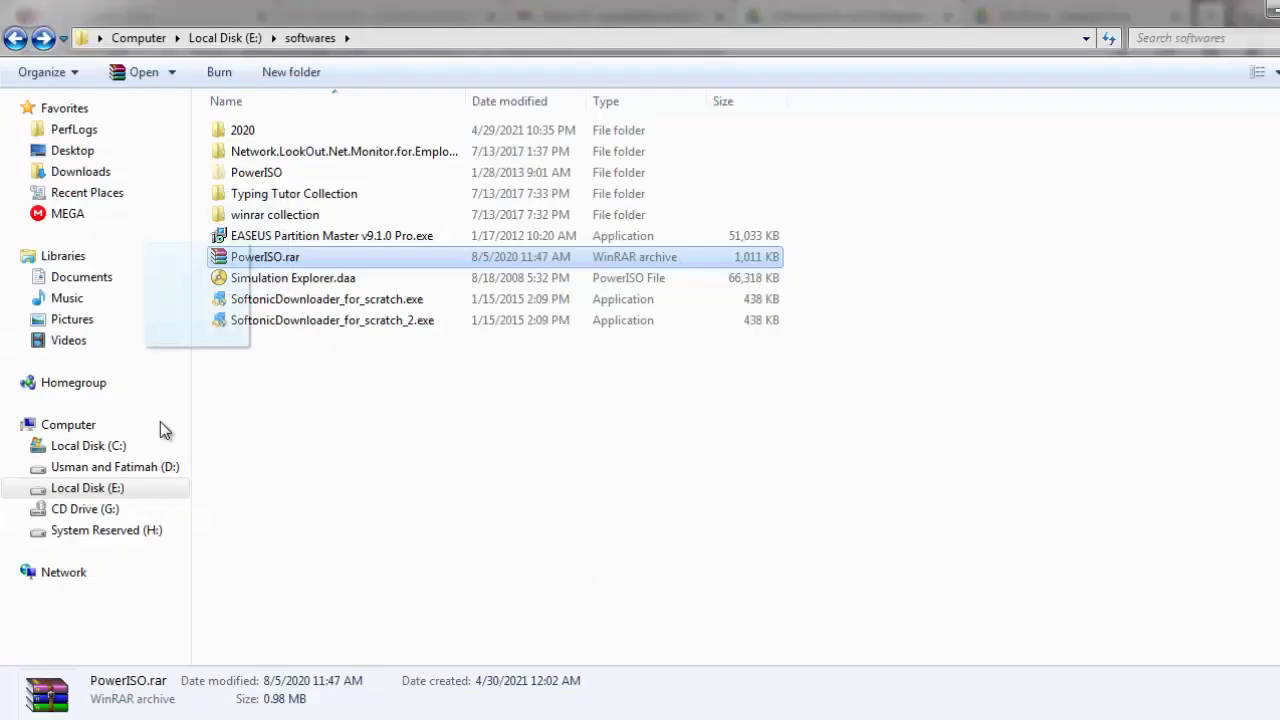
left_click_drag(160, 428, 110, 640)
left_click_drag(123, 700, 663, 434)
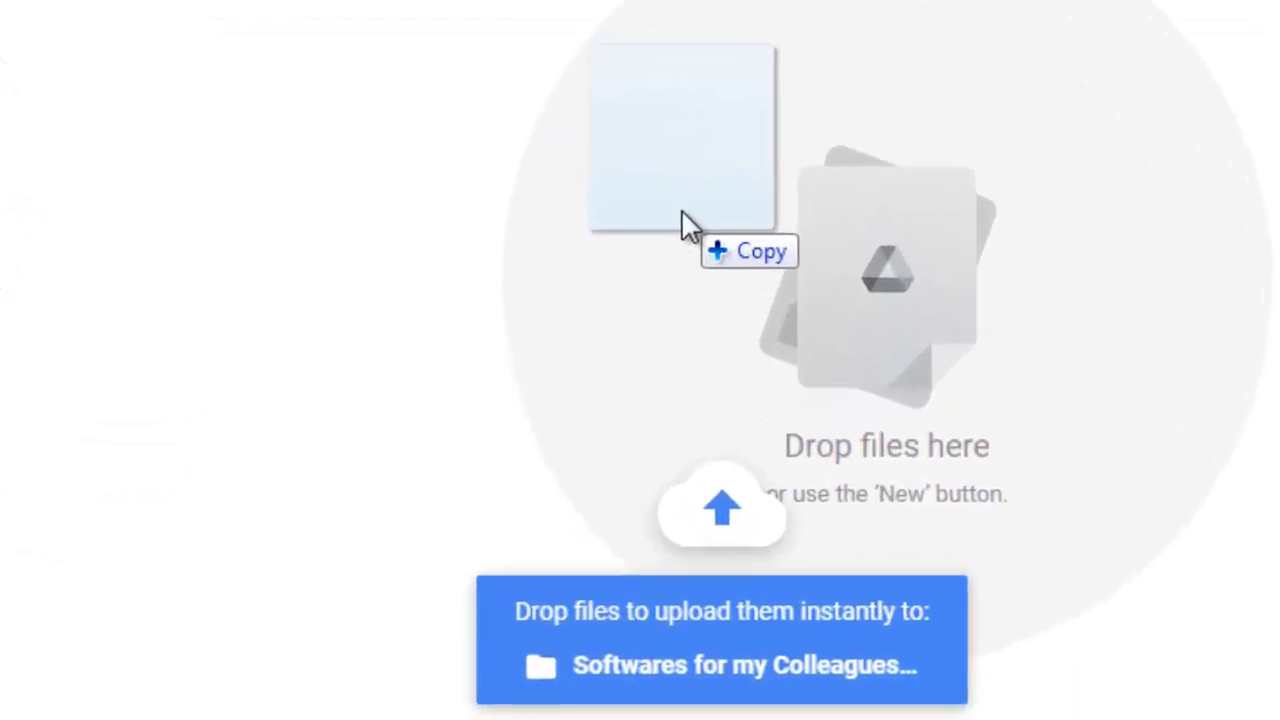
left_click_drag(681, 210, 681, 210)
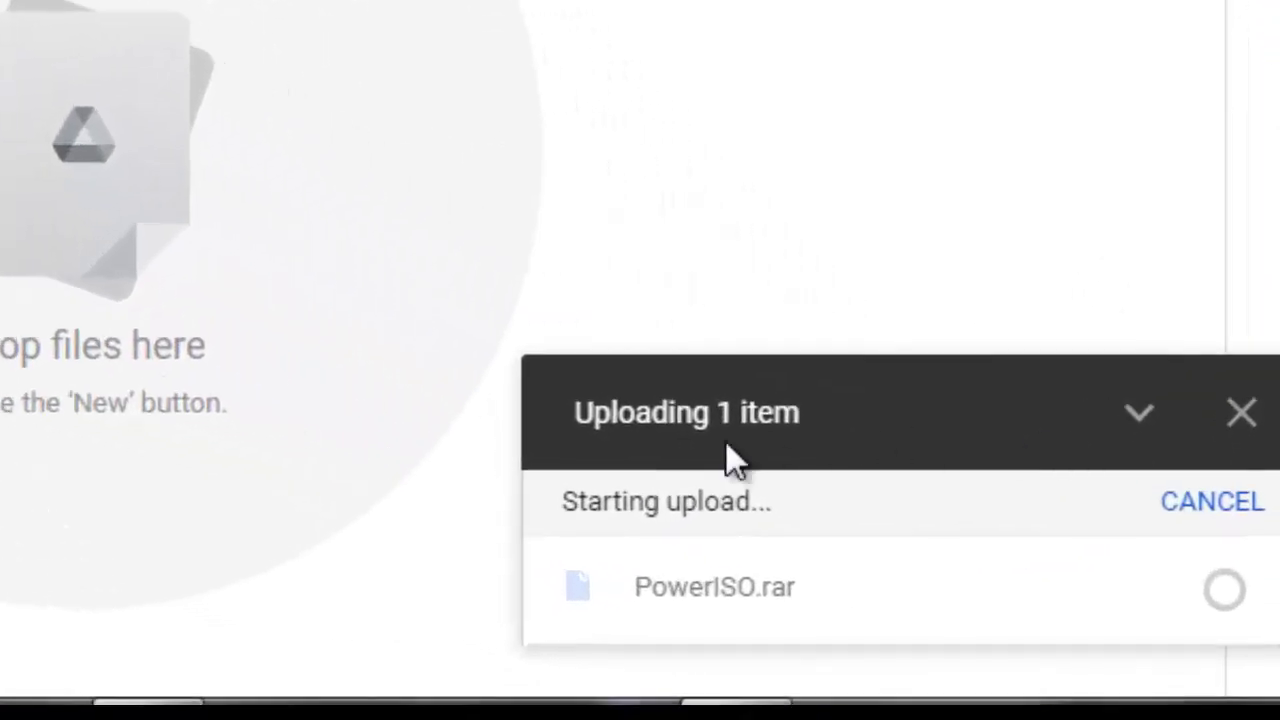
mouse_move(994, 514)
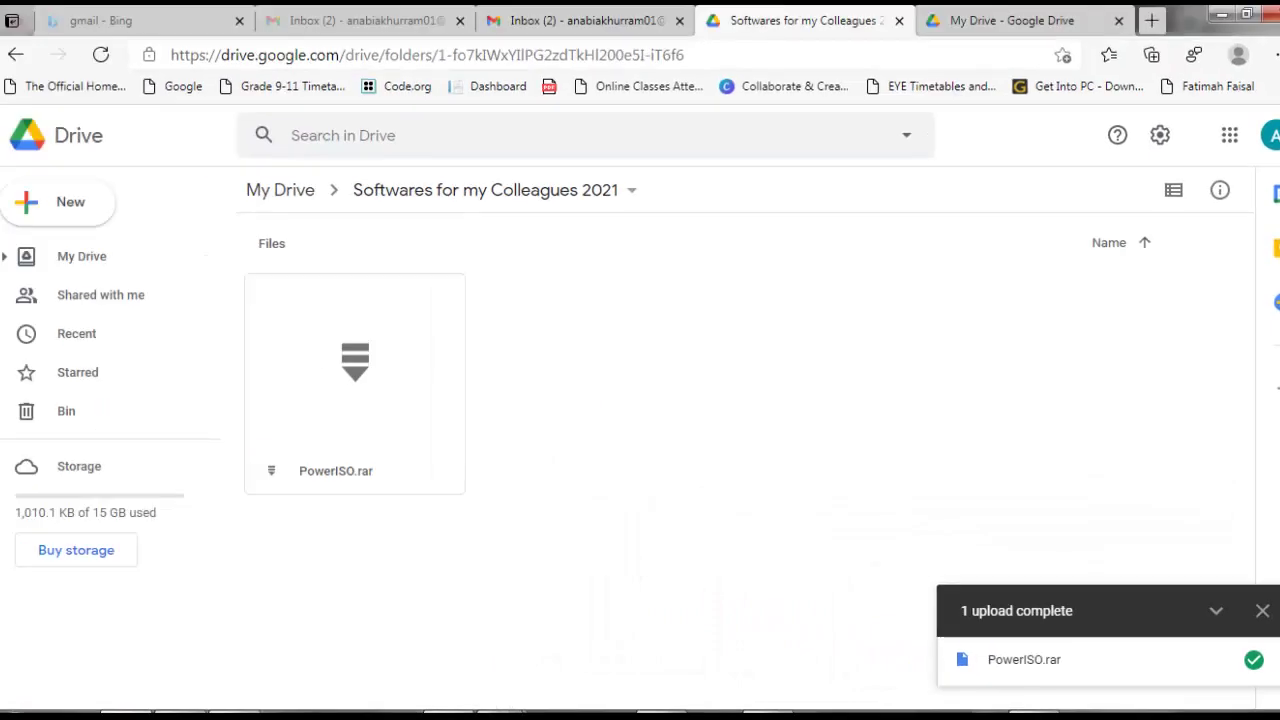
Step: Upload Tizzy First Tool.daa from the local "Junir class" folder into the "Softwares for my Colleagues 2021" Drive folder
mouse_move(449, 712)
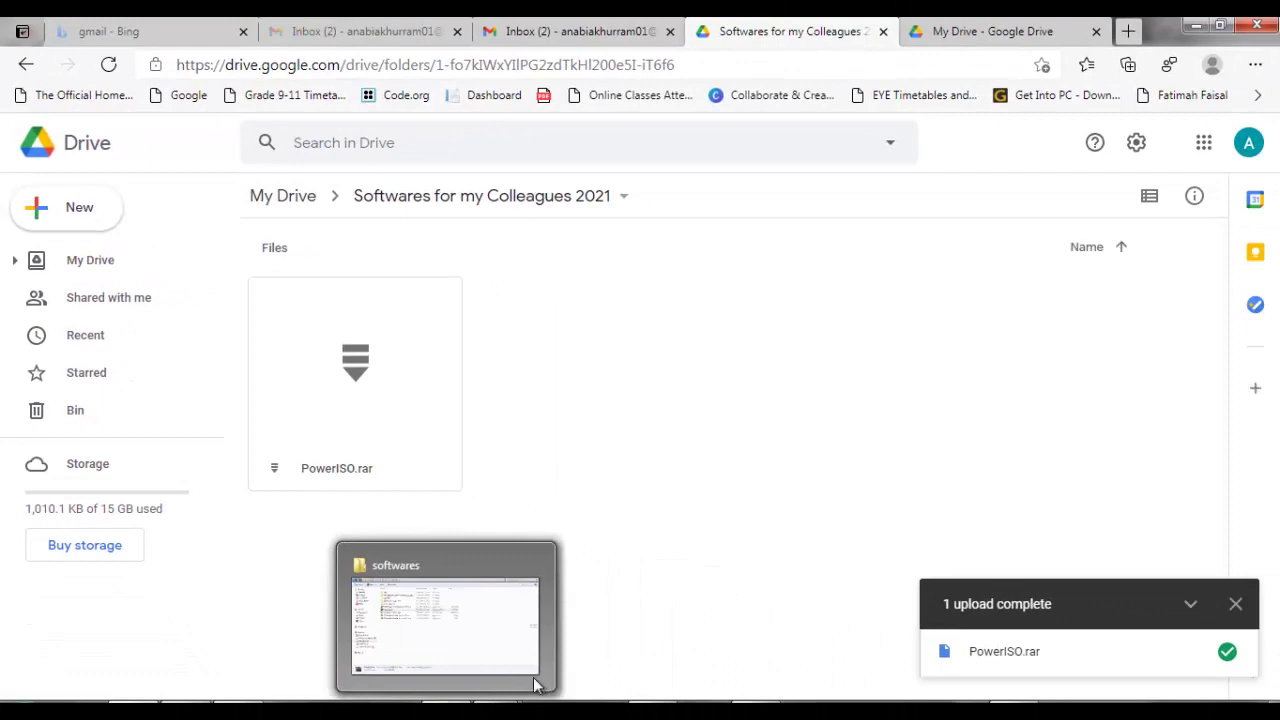
left_click(425, 607)
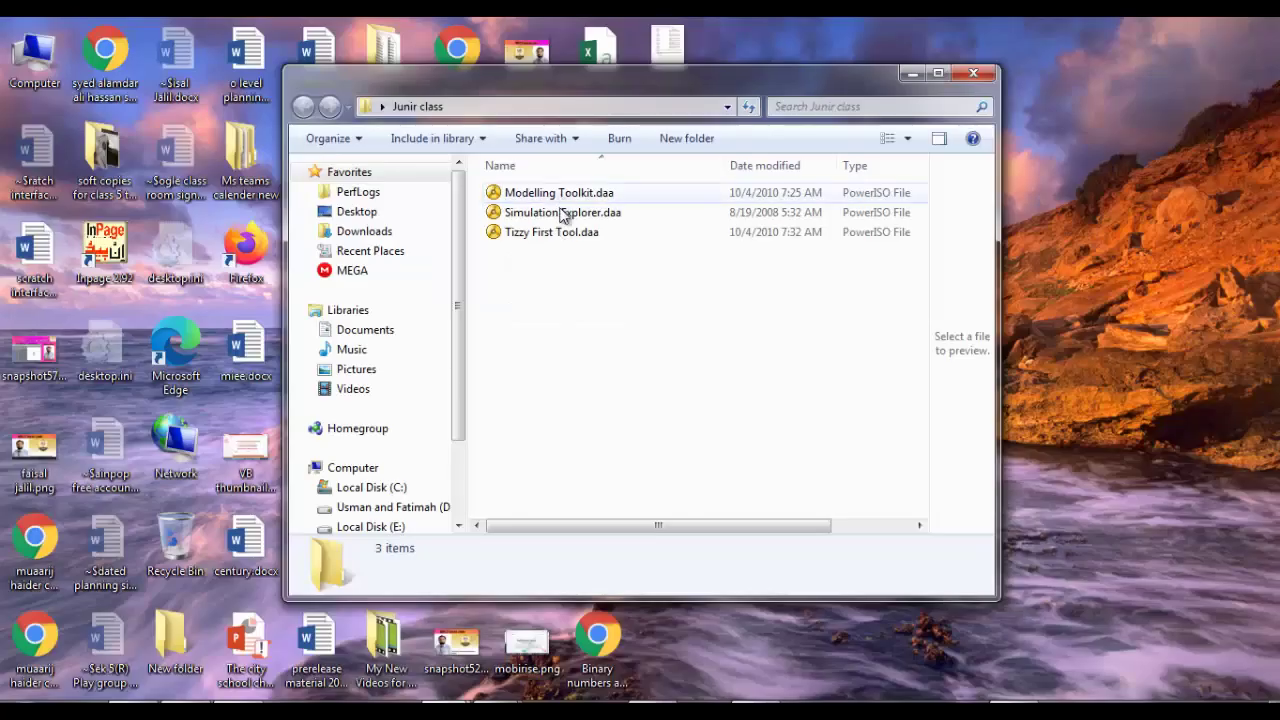
left_click_drag(507, 258, 625, 190)
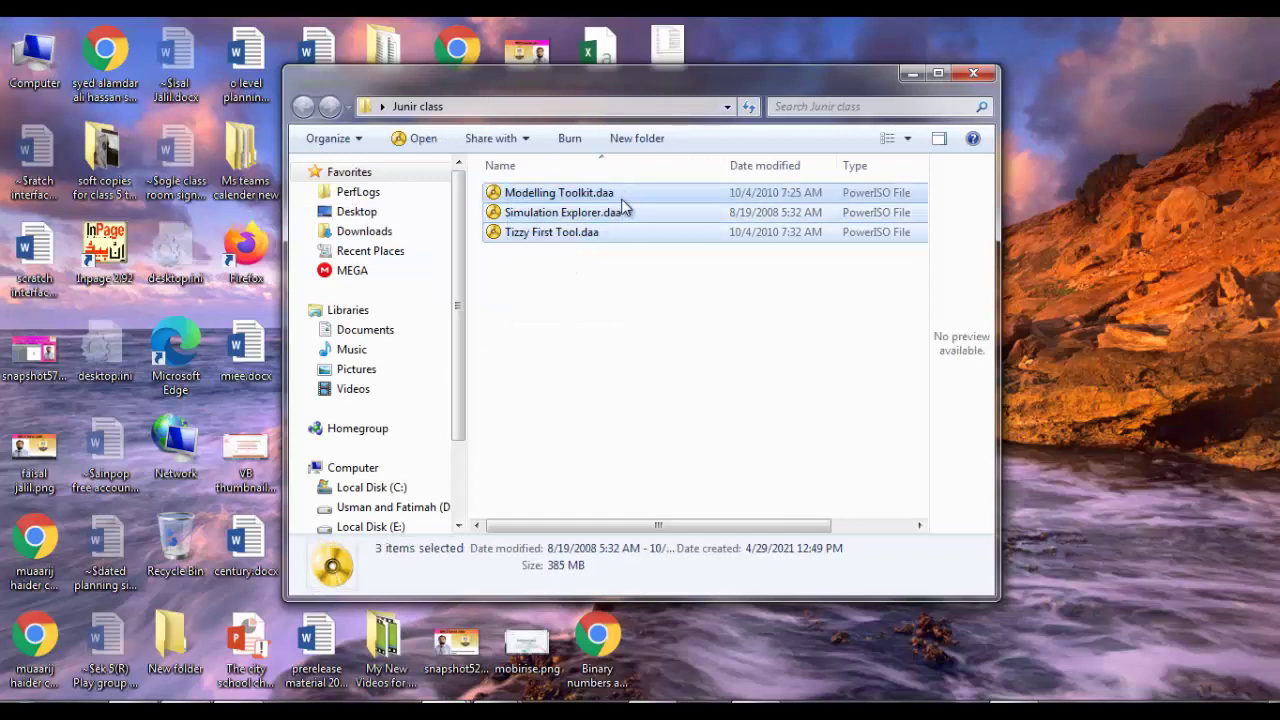
left_click(518, 255)
left_click_drag(530, 240, 629, 443)
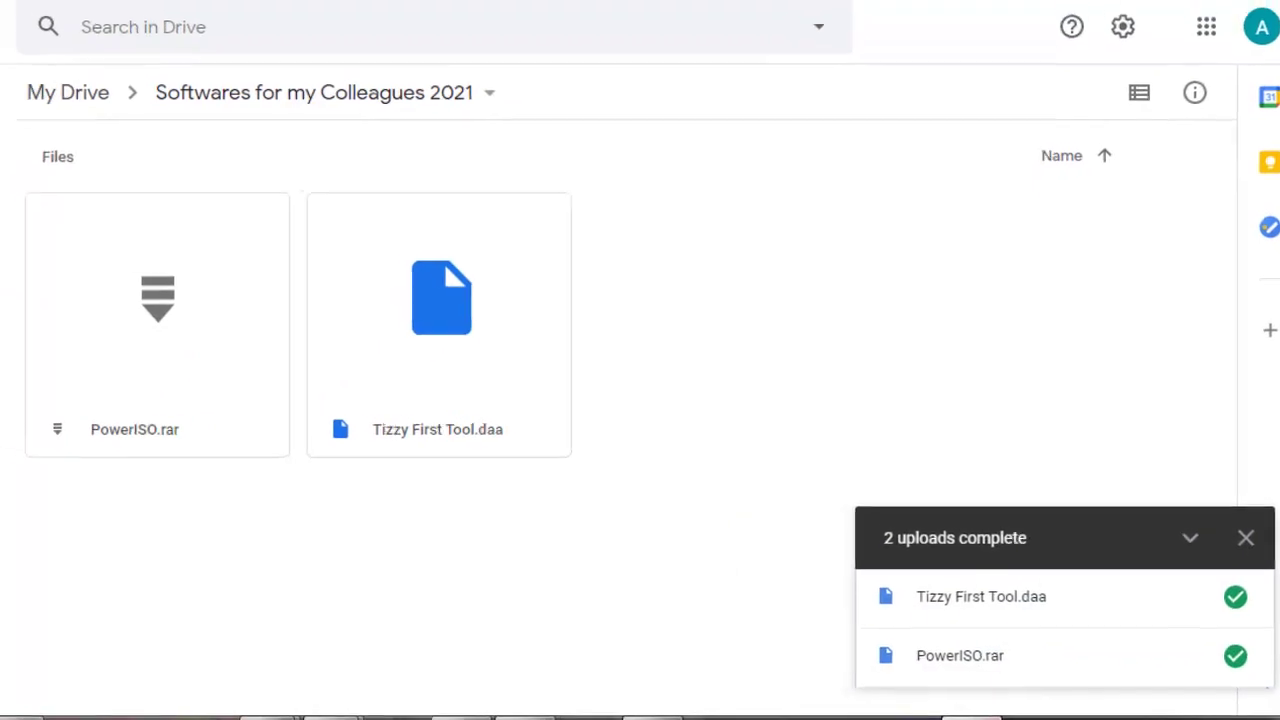
mouse_move(890, 673)
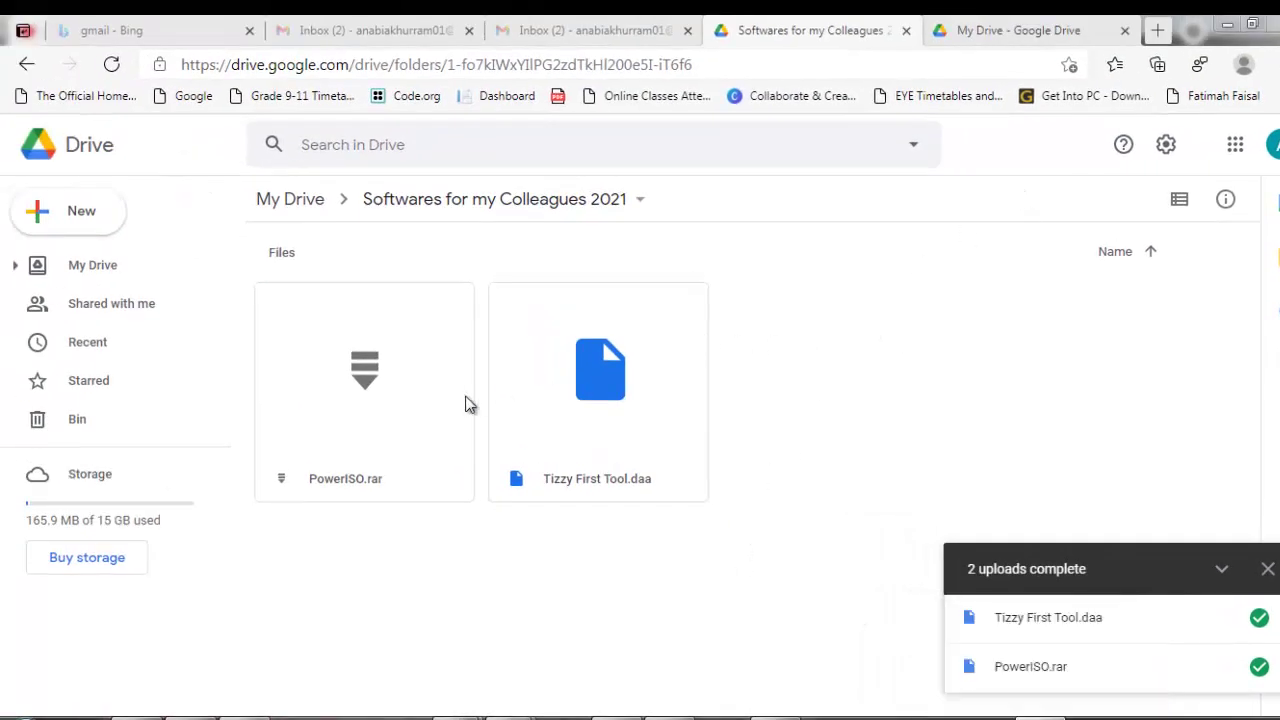
Step: Return to My Drive, checking the uploaded files in the "Softwares for my Colleagues 2021" folder along the way
left_click(427, 410)
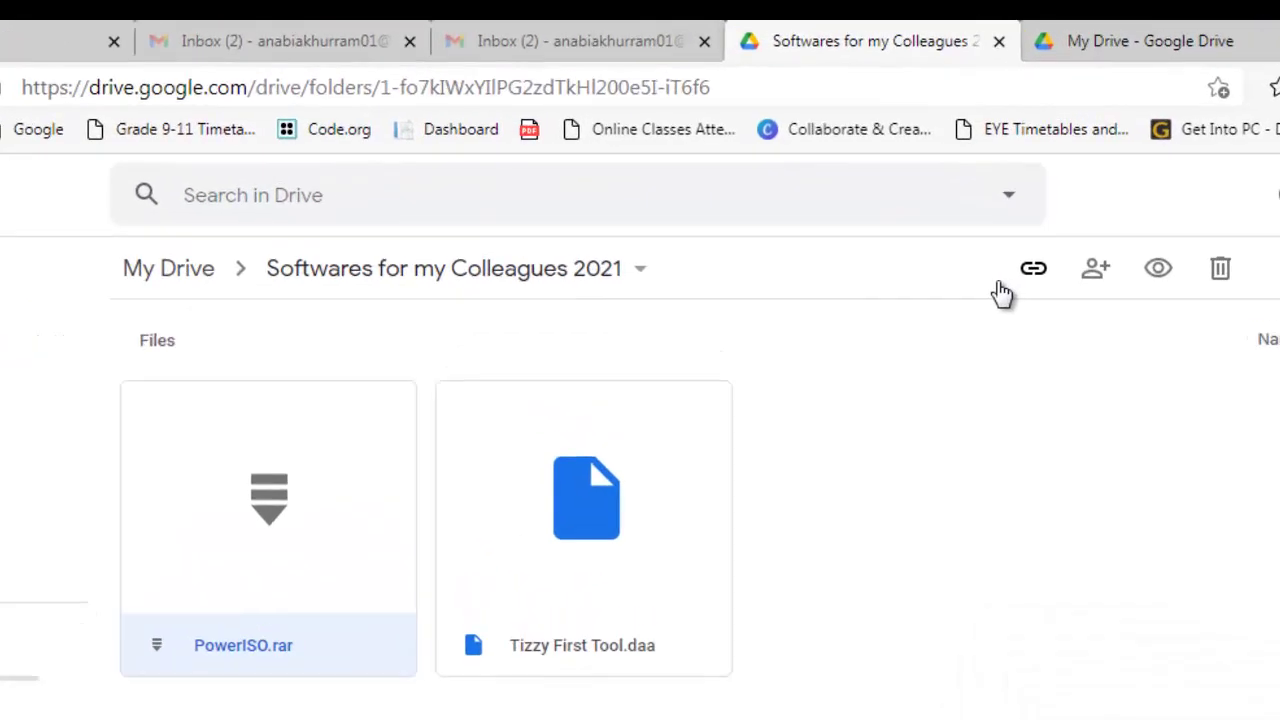
left_click(168, 270)
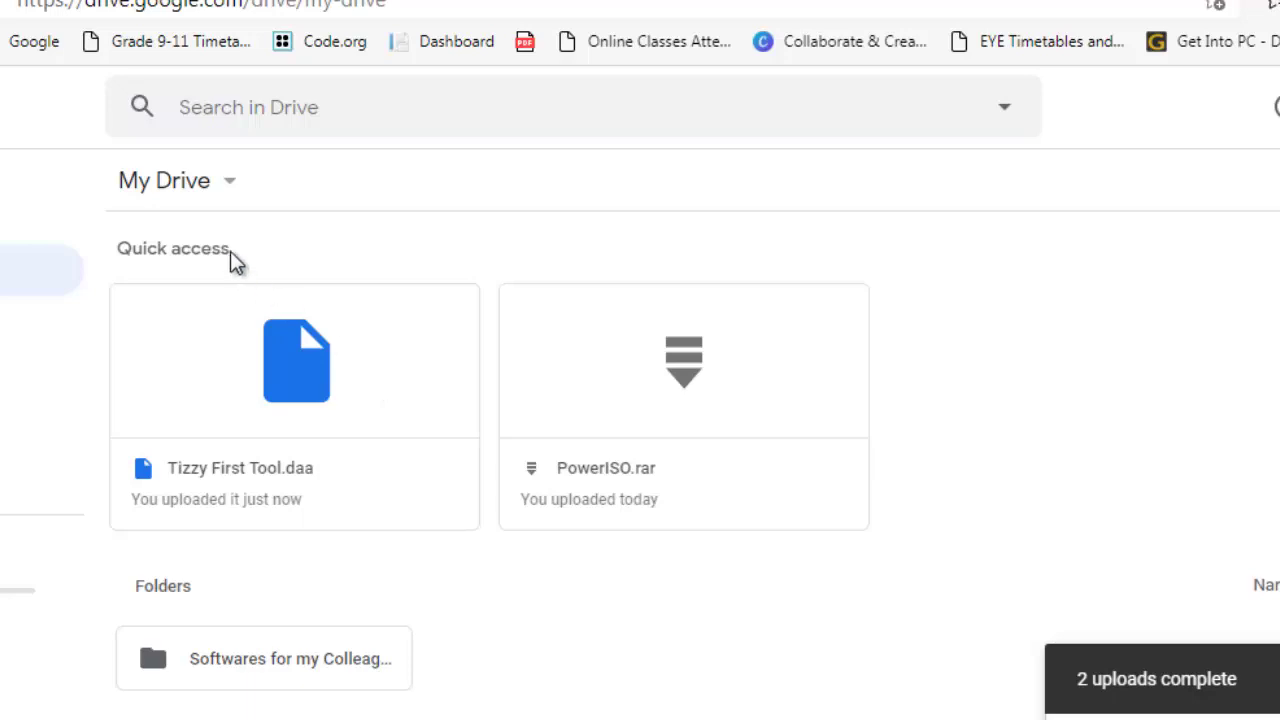
double_click(300, 658)
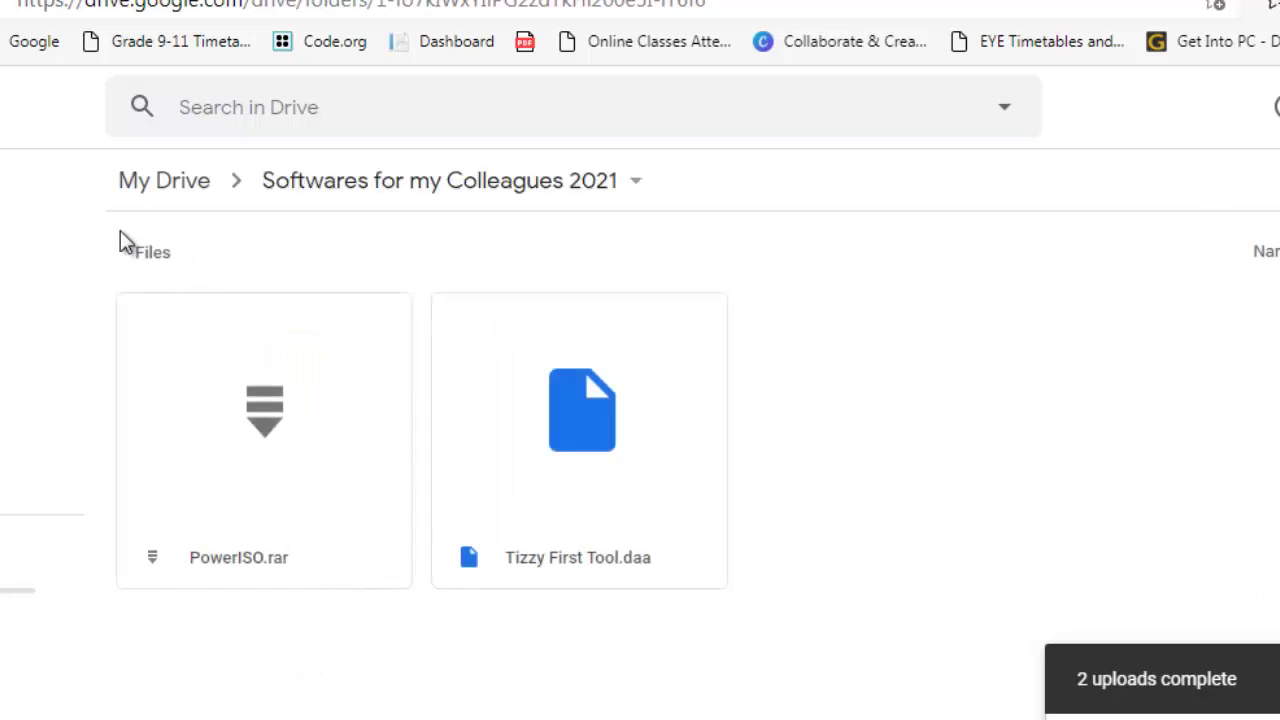
left_click(190, 198)
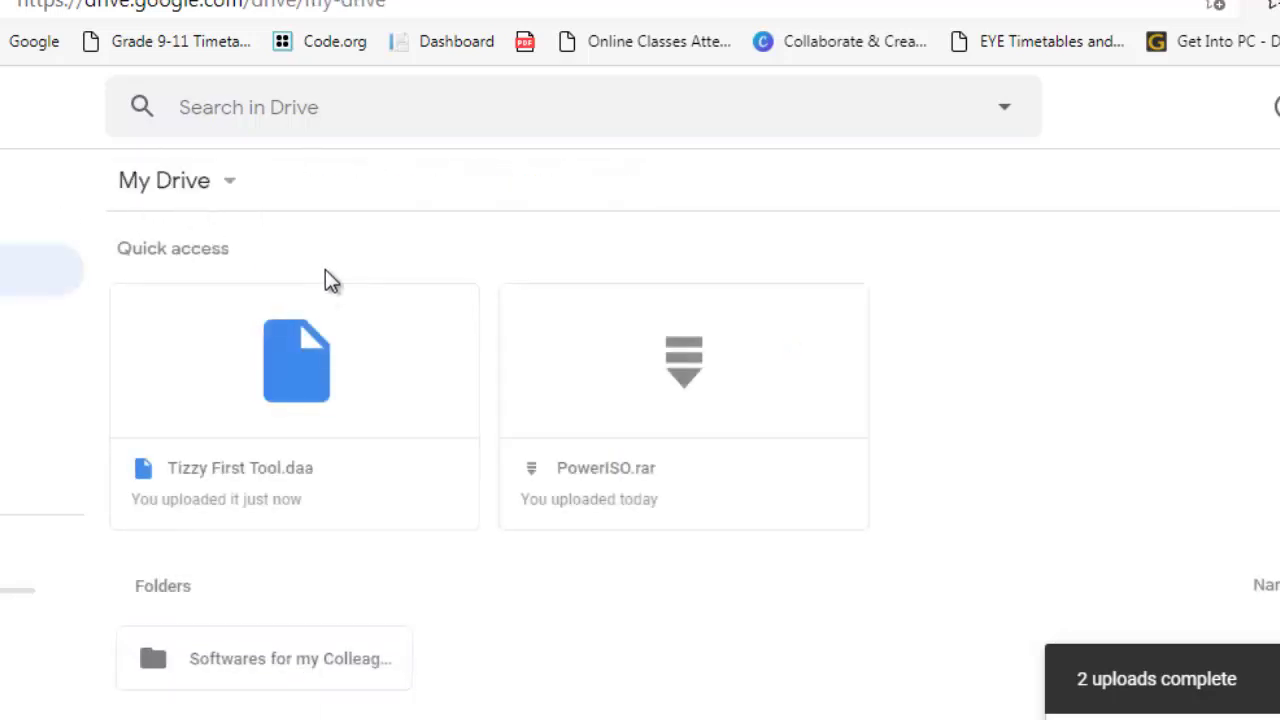
Step: Open the link sharing settings of the "Softwares for my Colleagues 2021" folder and set access to Anyone with the link
left_click(390, 672)
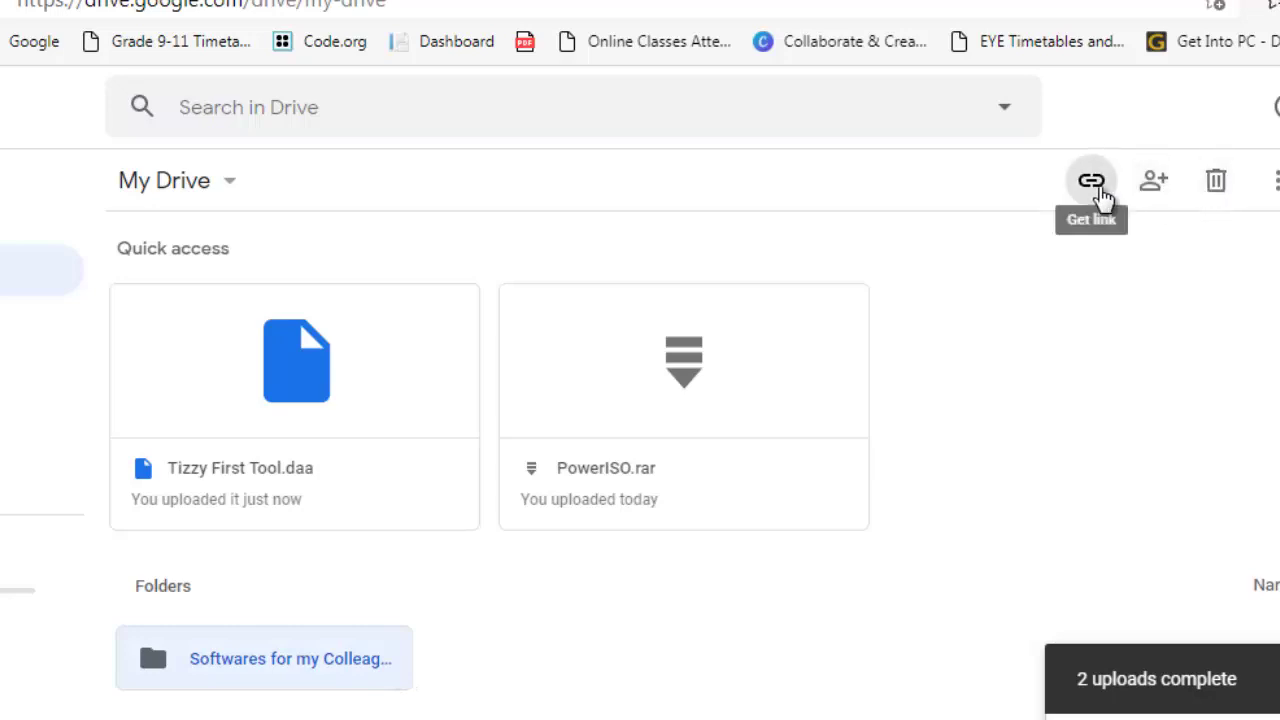
left_click(1092, 182)
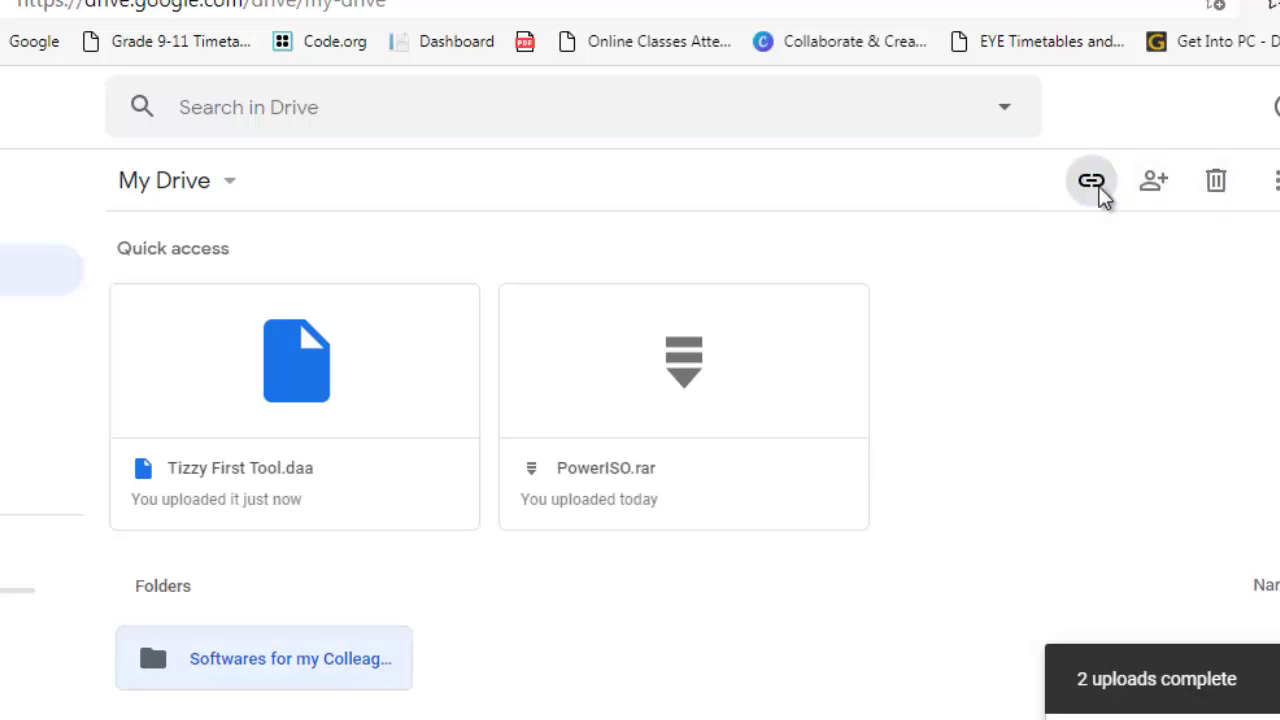
left_click(1100, 195)
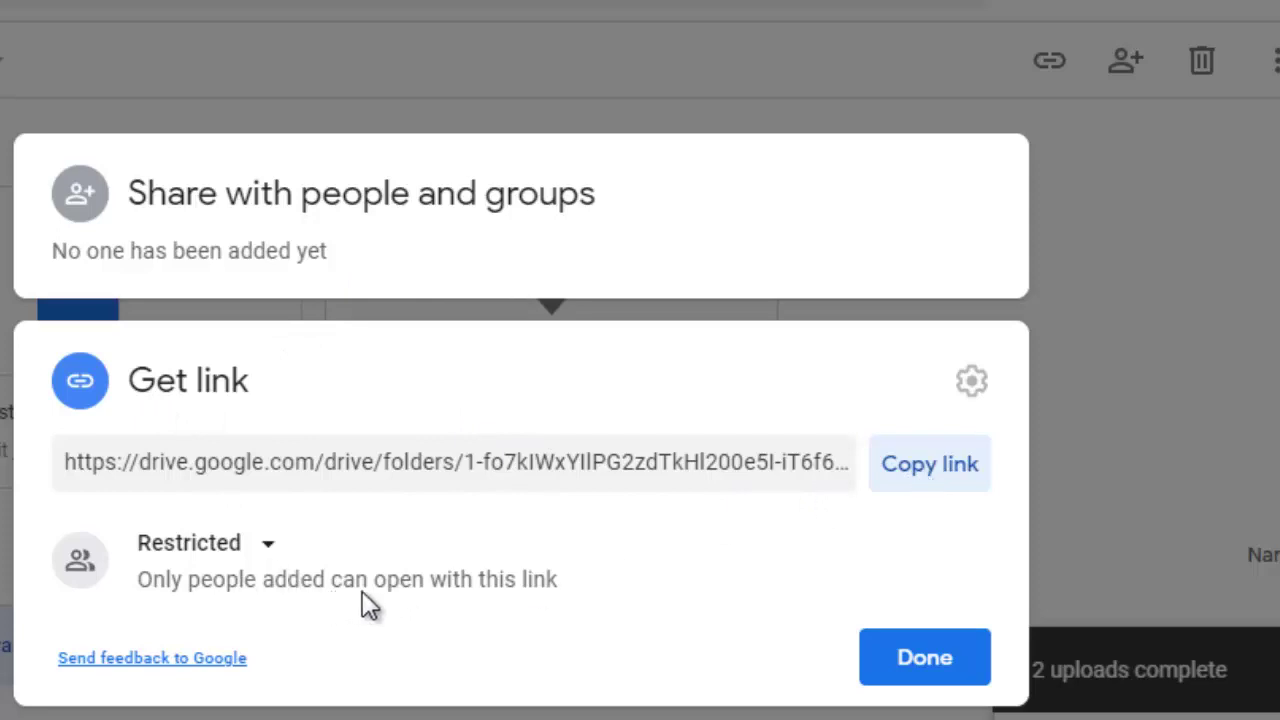
left_click(268, 550)
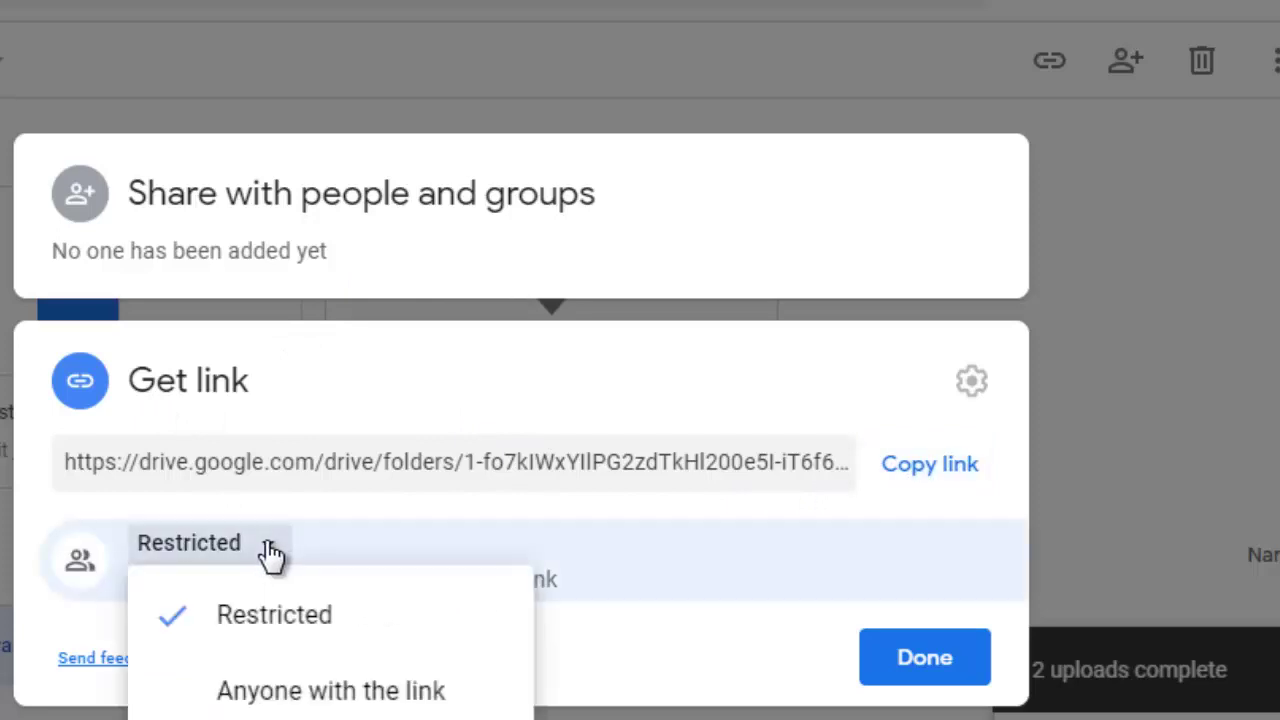
left_click(285, 700)
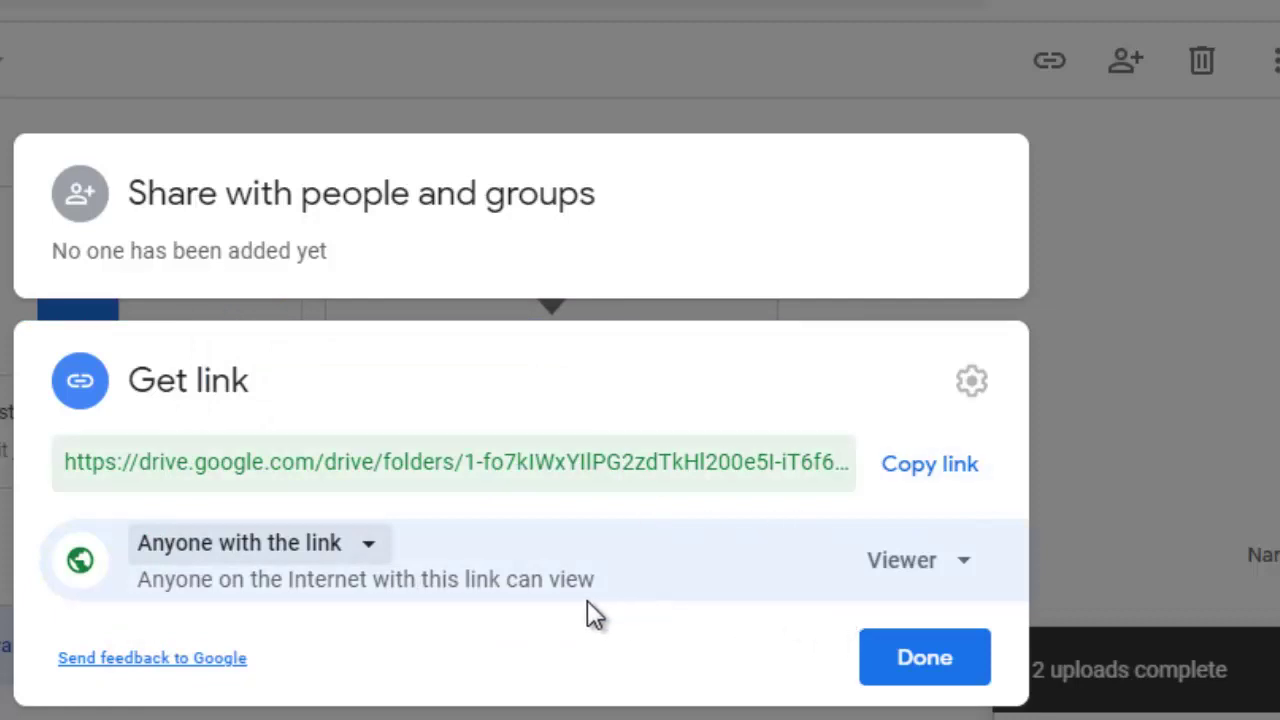
left_click(369, 550)
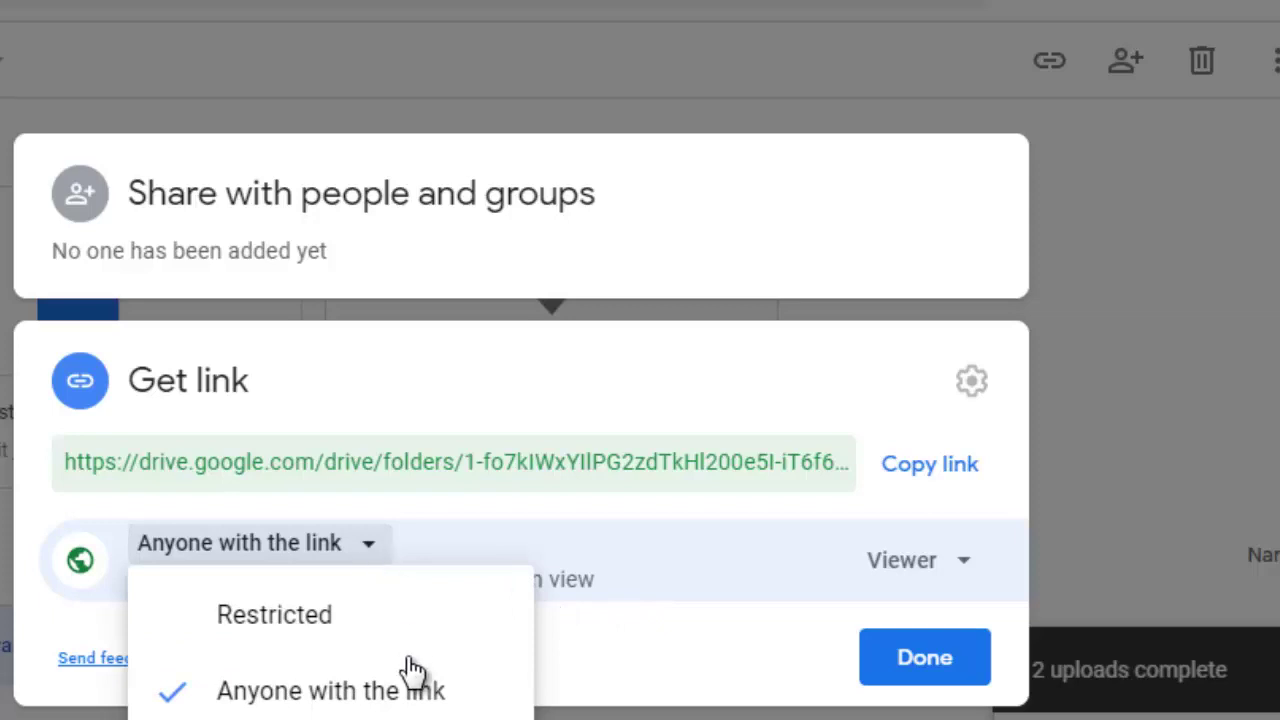
left_click(404, 697)
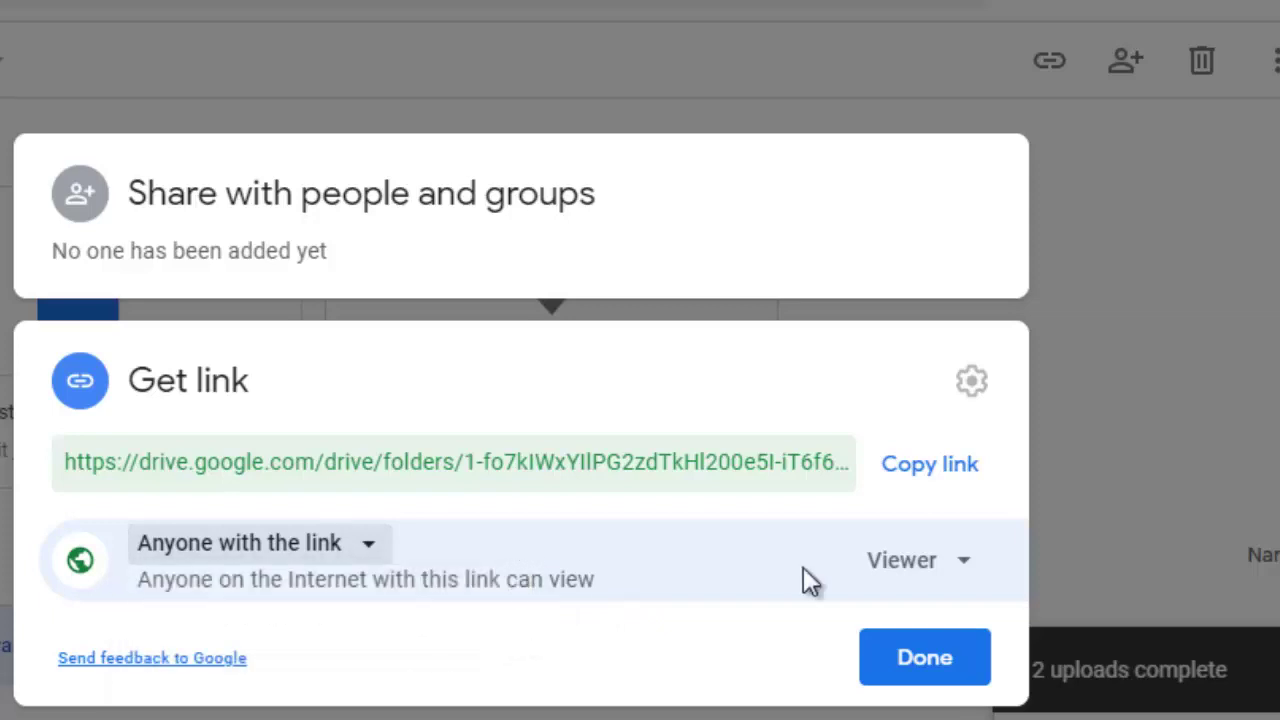
Step: Review the role options for people using the link and copy the folder's sharing link
left_click(965, 561)
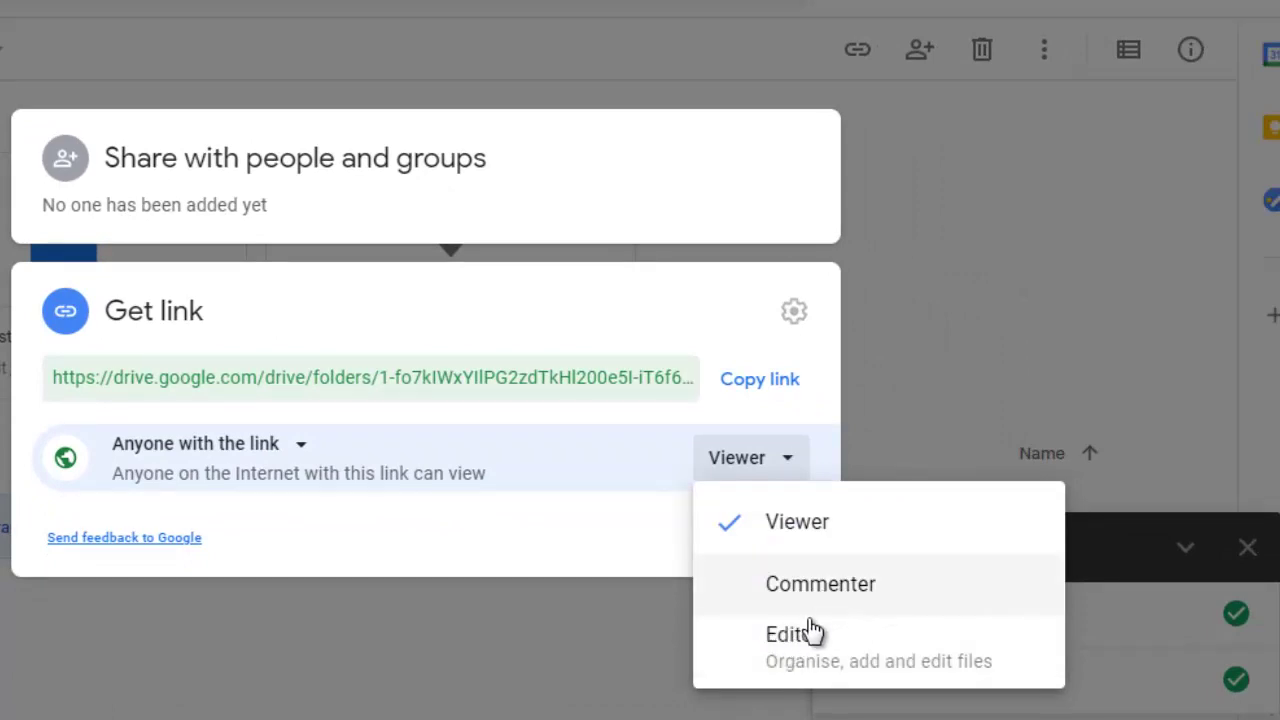
left_click(644, 523)
left_click(778, 390)
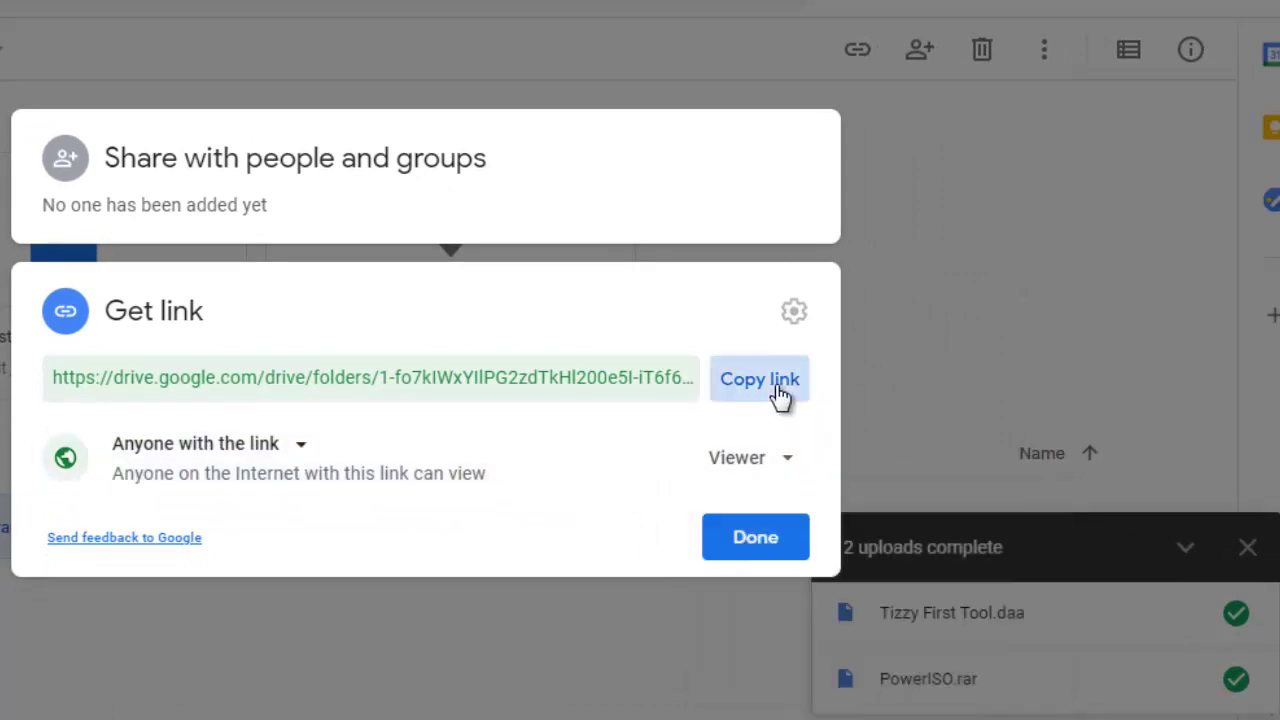